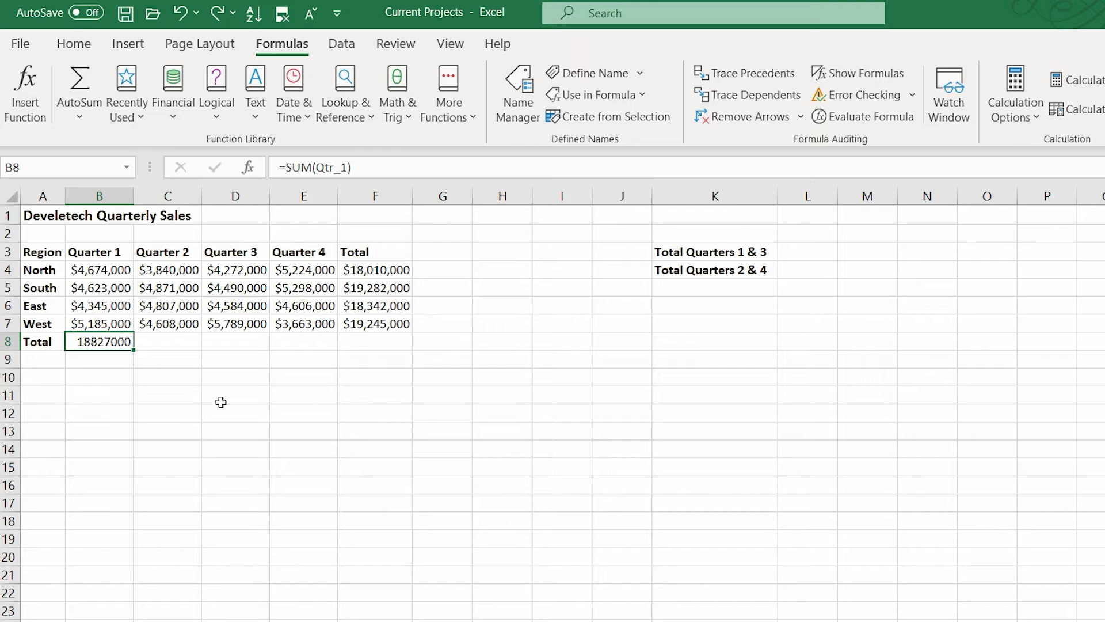
- Try to fill the Quarter 1 total formula across row 8 through column F and undo the fill
left_click_drag(134, 350, 390, 339)
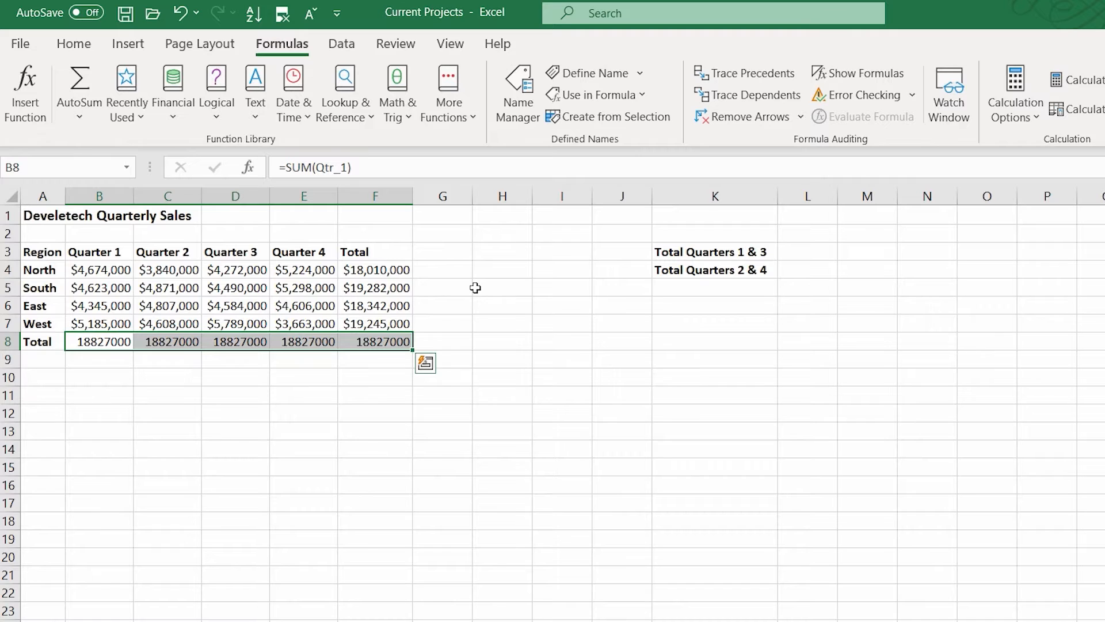
key("ctrl+z")
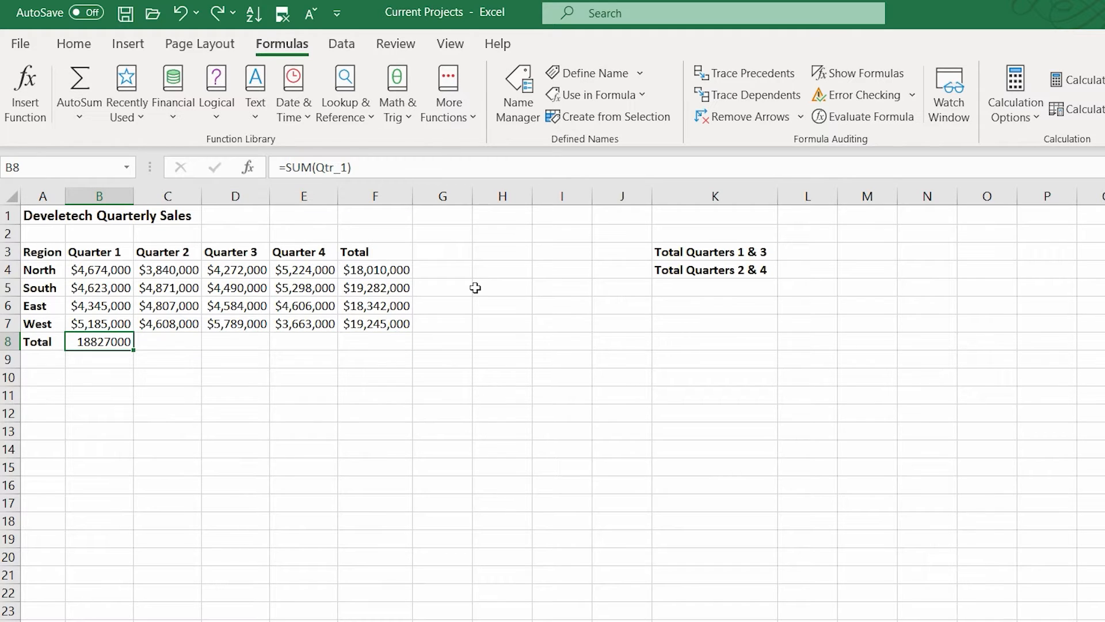
- Enter total formulas in C8, D8 and E8 as =SUM(Qtr_2), =SUM(Qtr_3) and =SUM(Qtr_4)
left_click(172, 339)
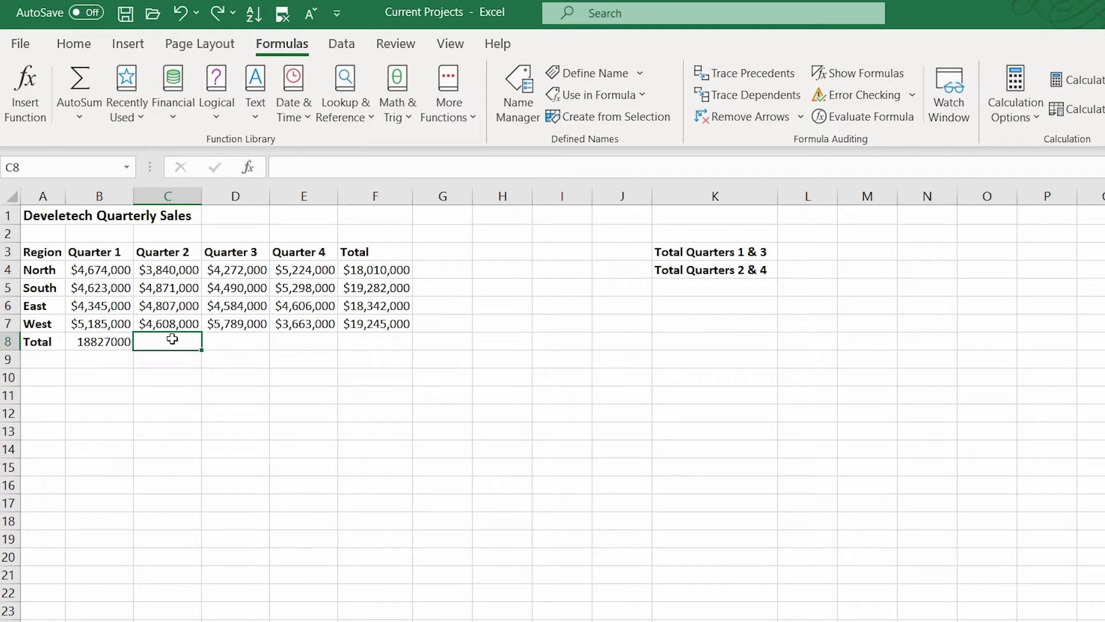
type("=SUM(Qtr_2)")
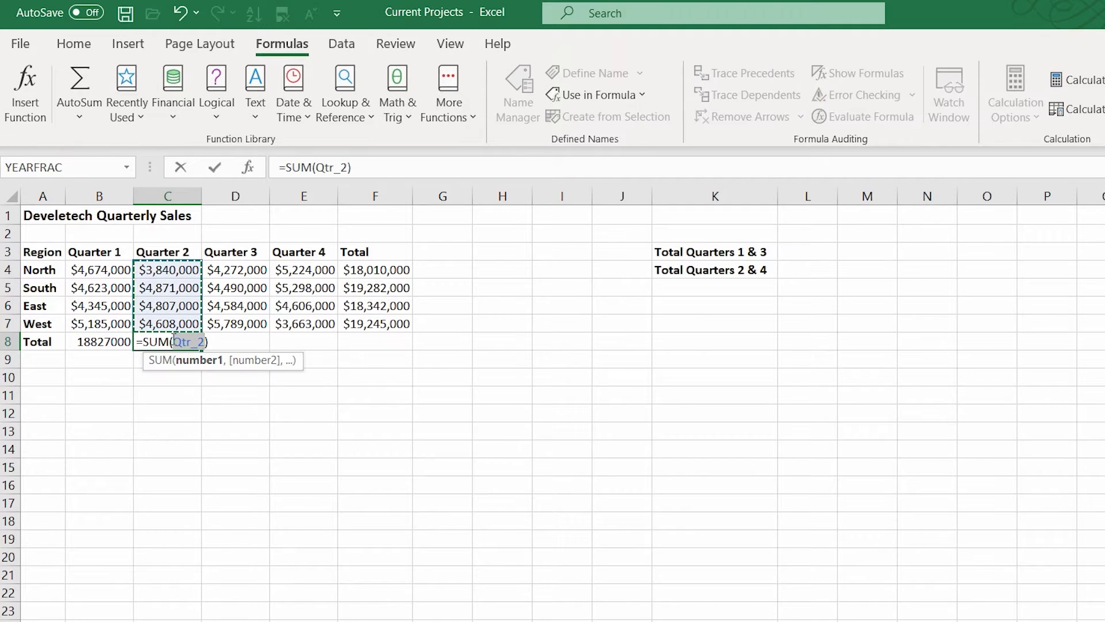
key("ctrl+Return")
left_click(237, 340)
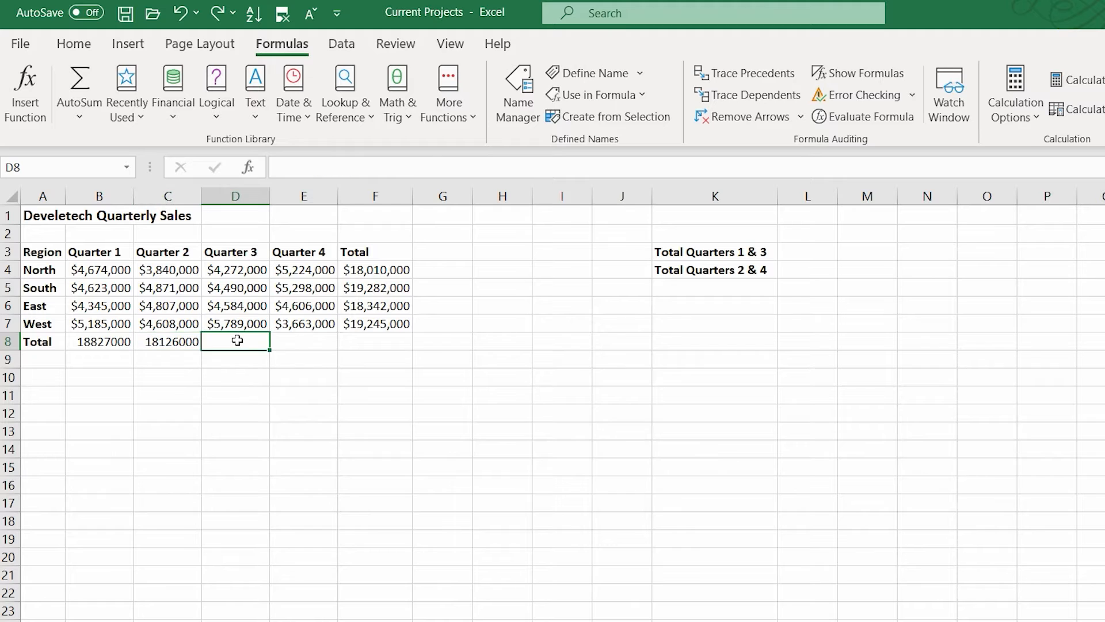
type("=SUM(Qtr_3)")
key("Return")
key("Right")
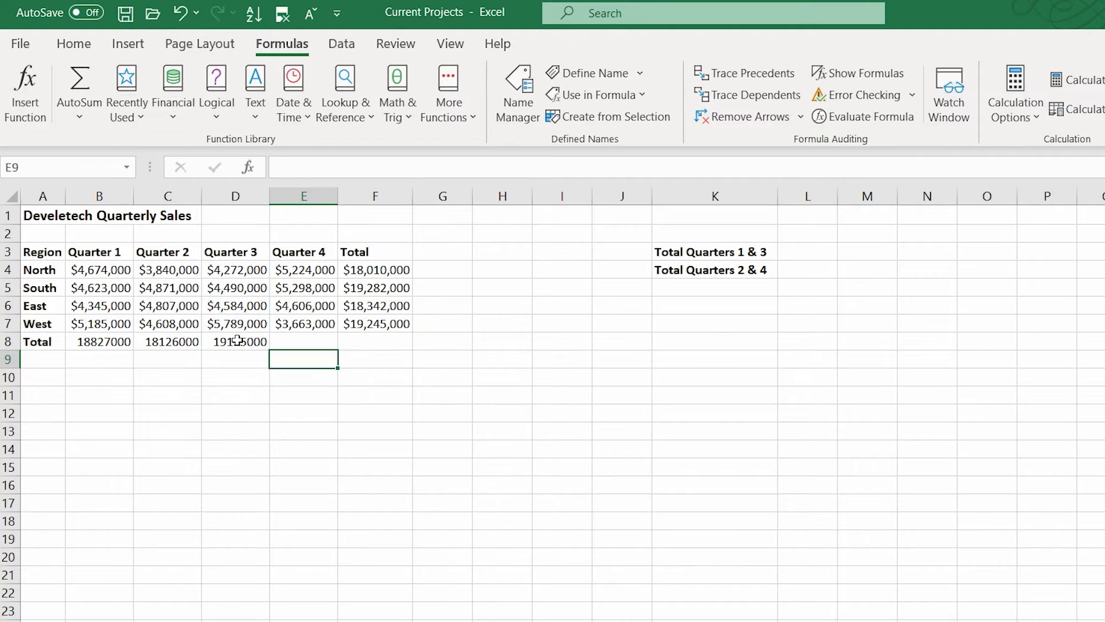
key("Up")
type("=SUM(Qtr_4)")
key("Return")
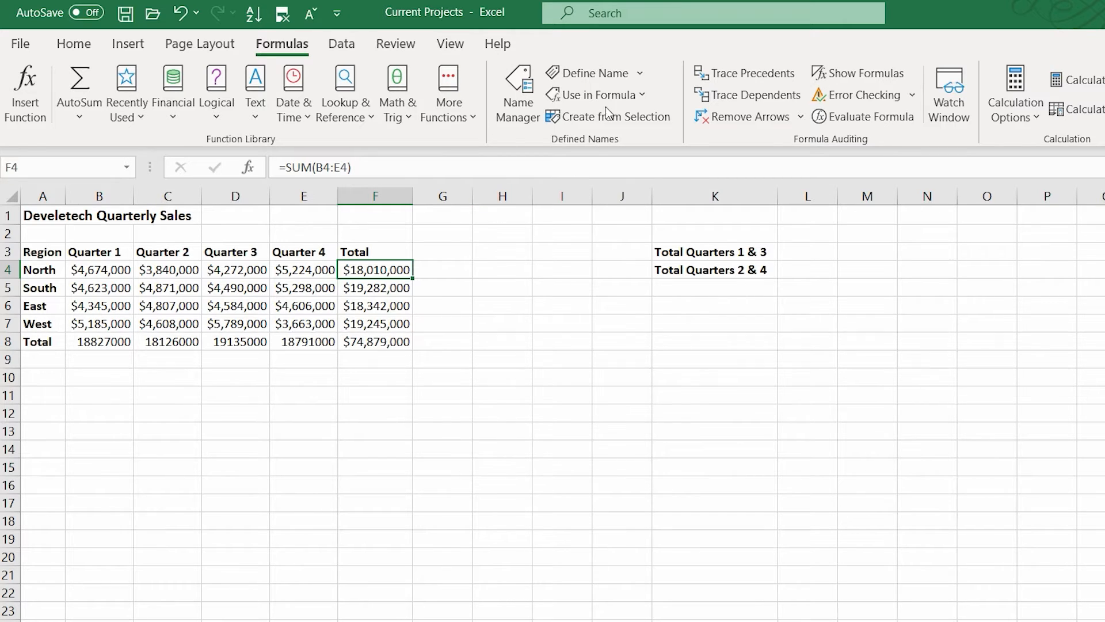
- Apply the range name North to the total formula in F4, leaving only North chosen among the names
left_click(636, 73)
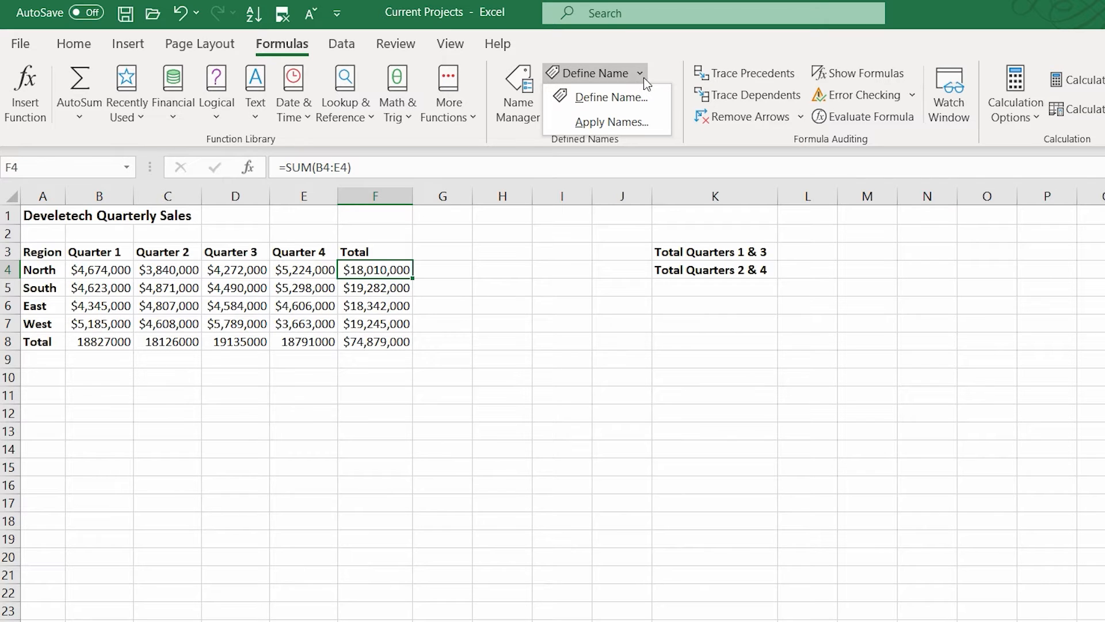
left_click(637, 121)
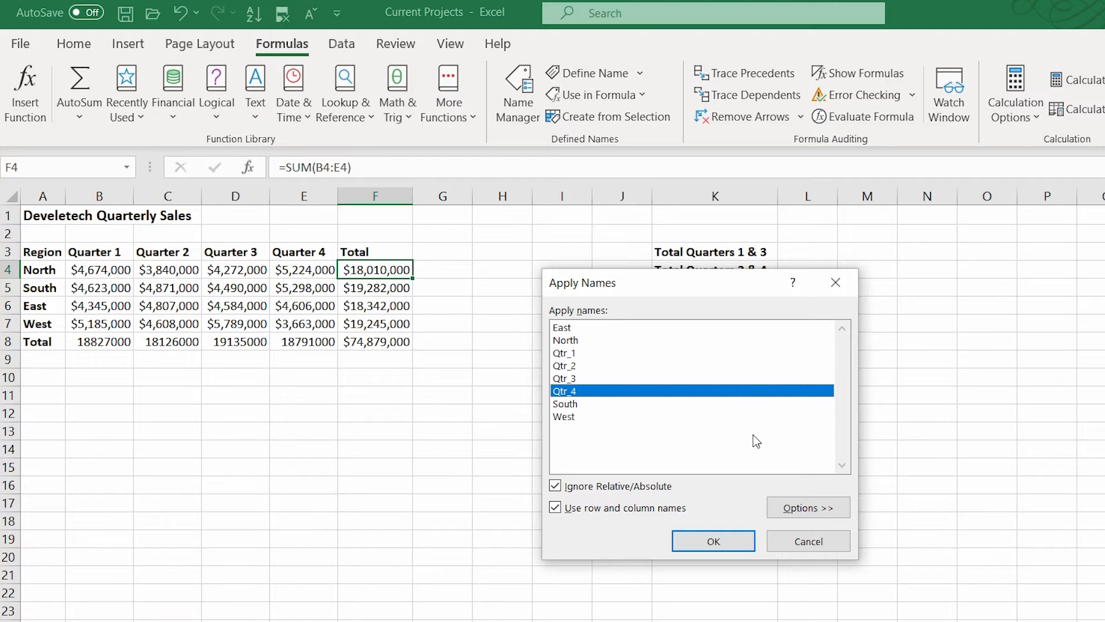
left_click(596, 341)
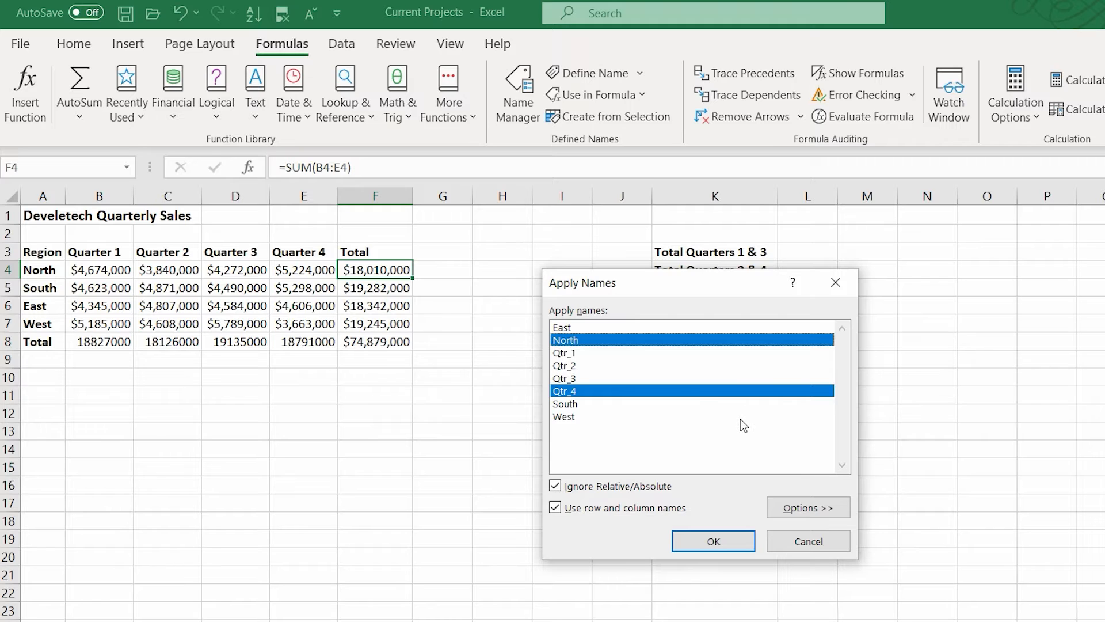
left_click(723, 390)
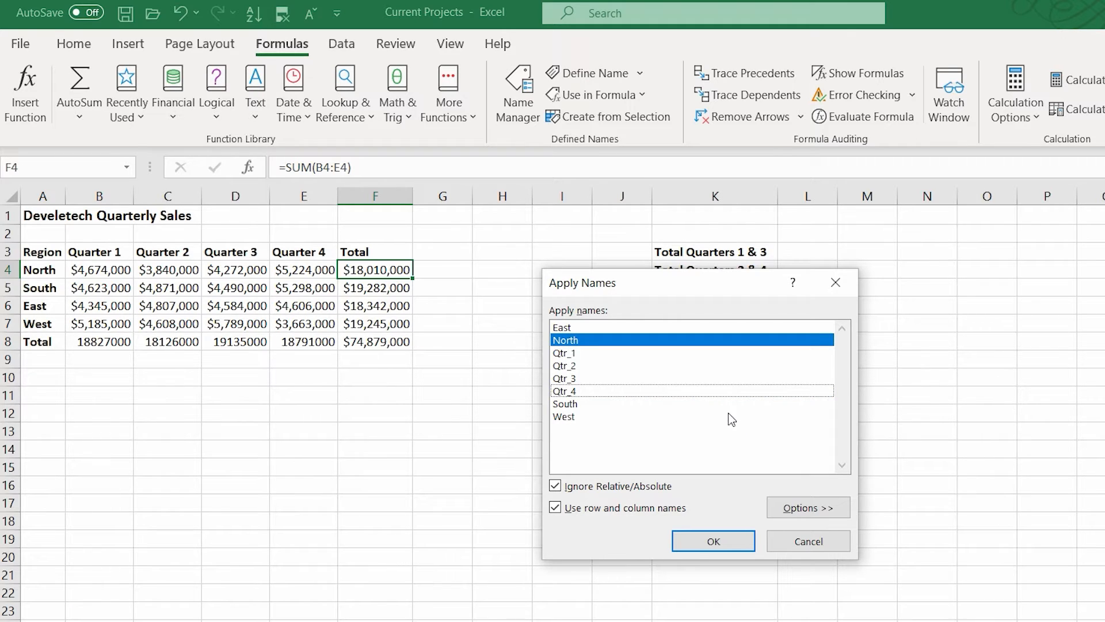
left_click(716, 539)
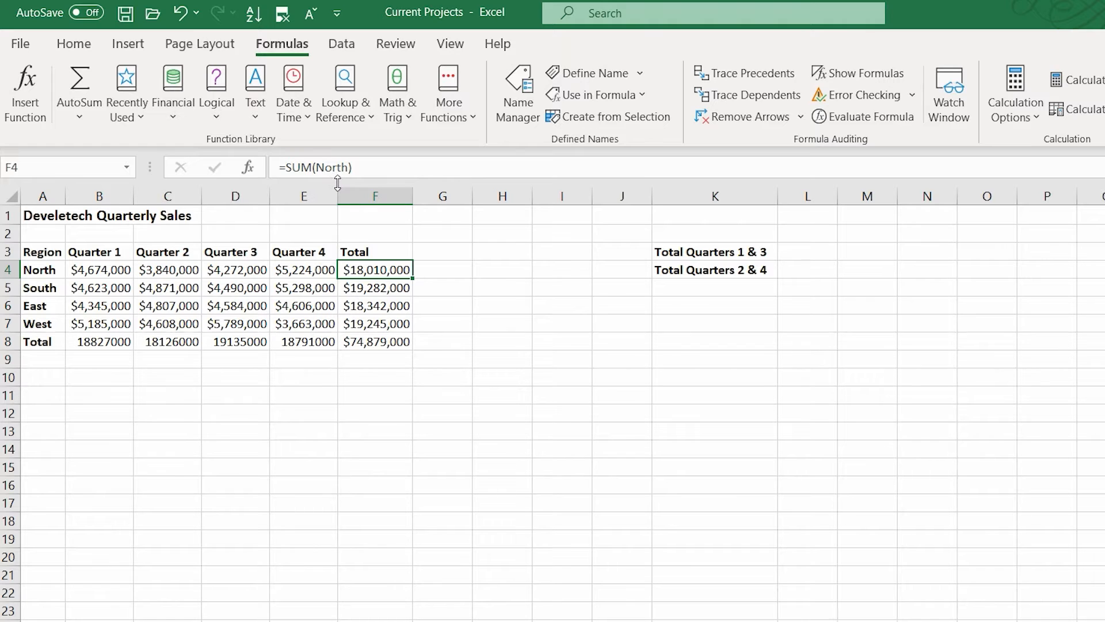
- Apply the range names East, South and West to the total formulas in F5:F7
left_click_drag(389, 288, 391, 324)
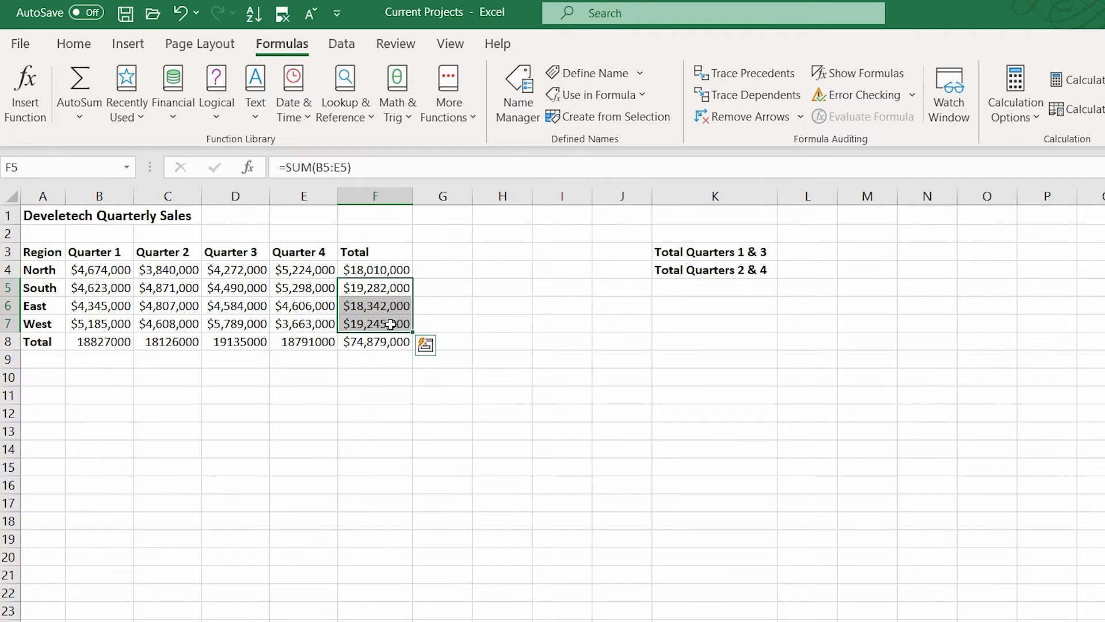
left_click(640, 75)
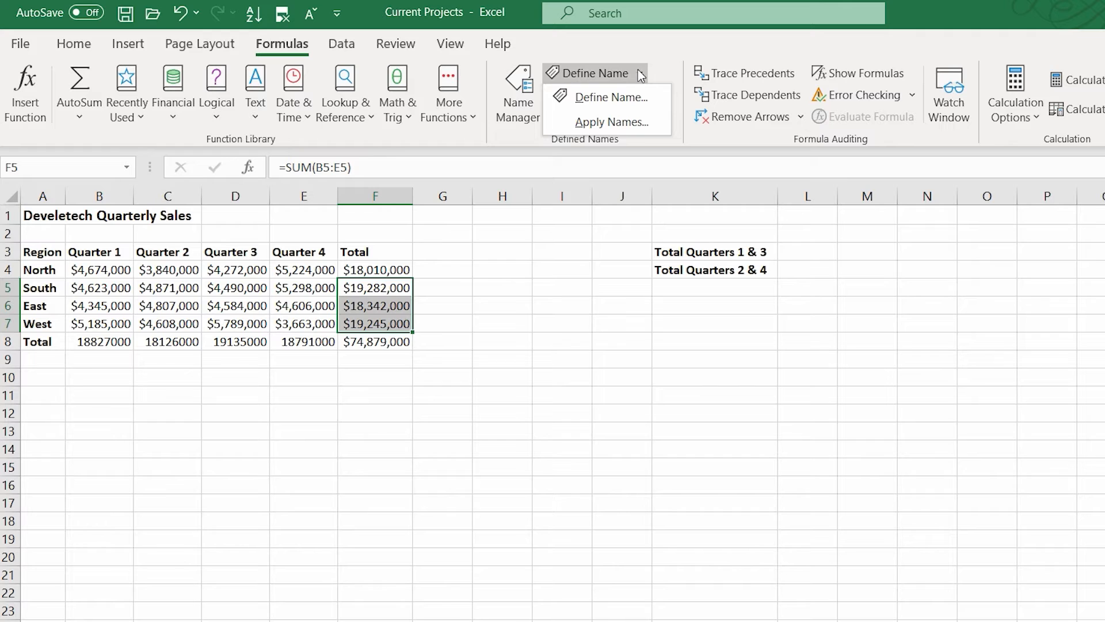
left_click(619, 123)
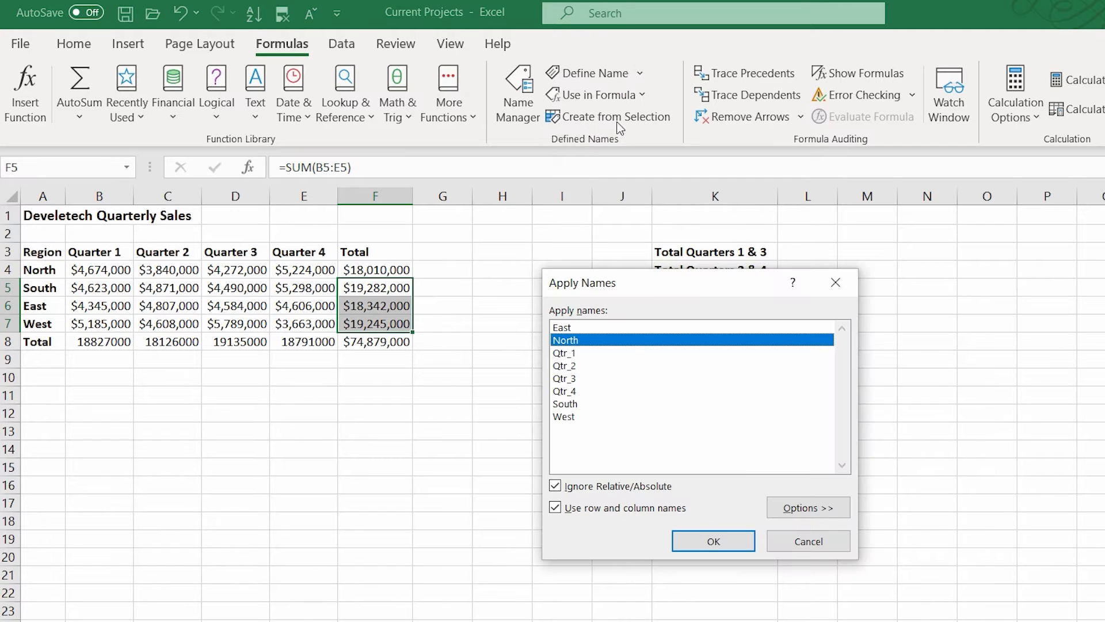
left_click(595, 406)
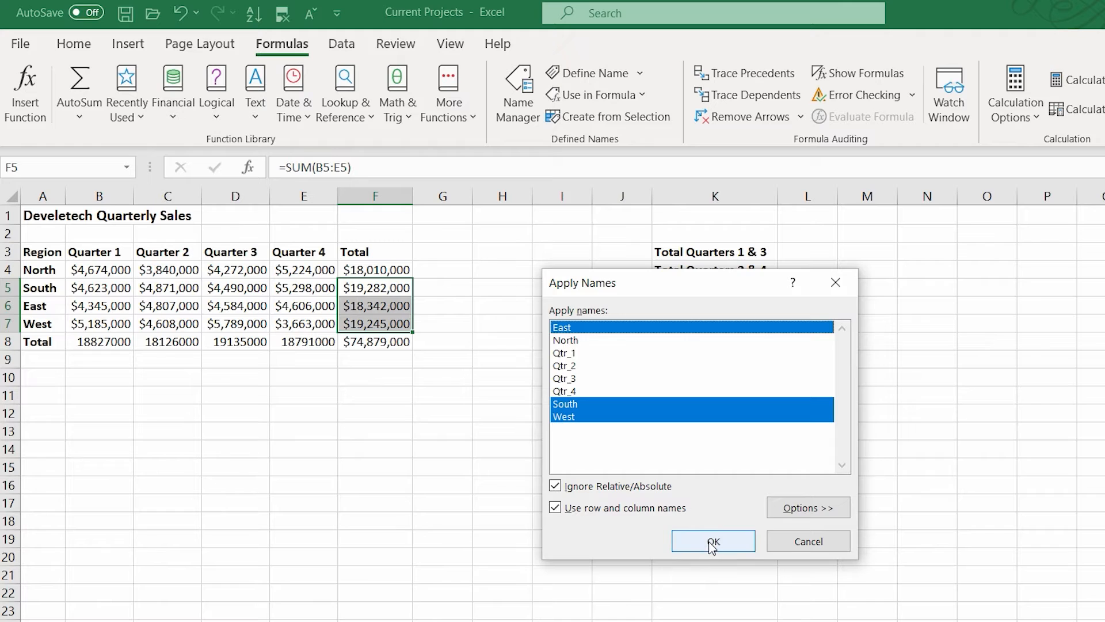
left_click(713, 542)
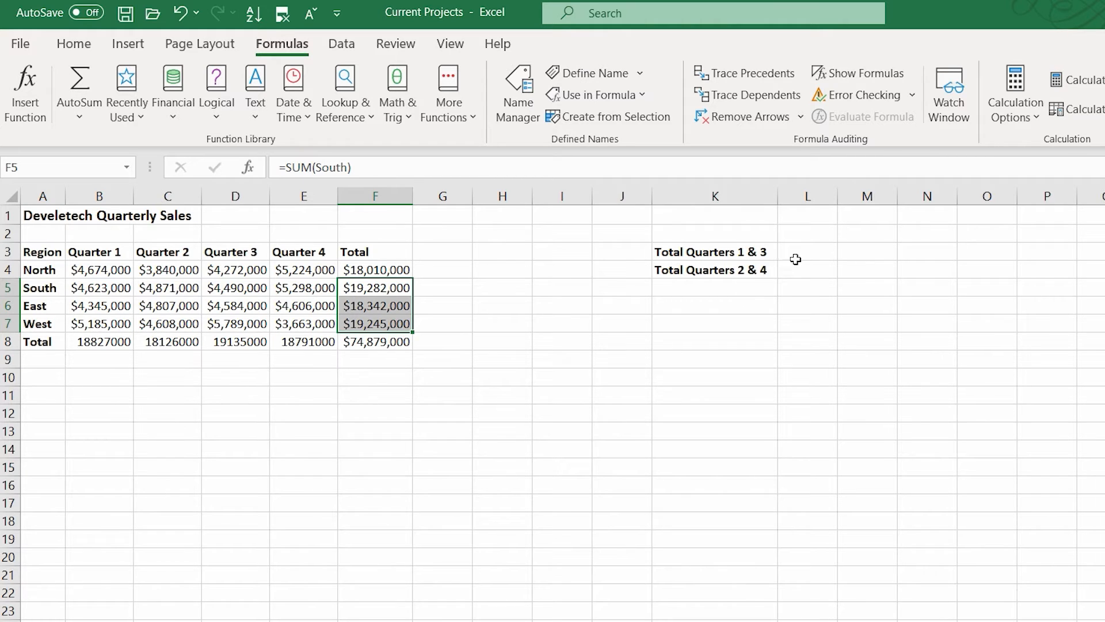
- Build a SUM formula in L3 adding Qtr_1 and Qtr_3 by inserting the defined names into it
left_click(801, 251)
key("alt+equal")
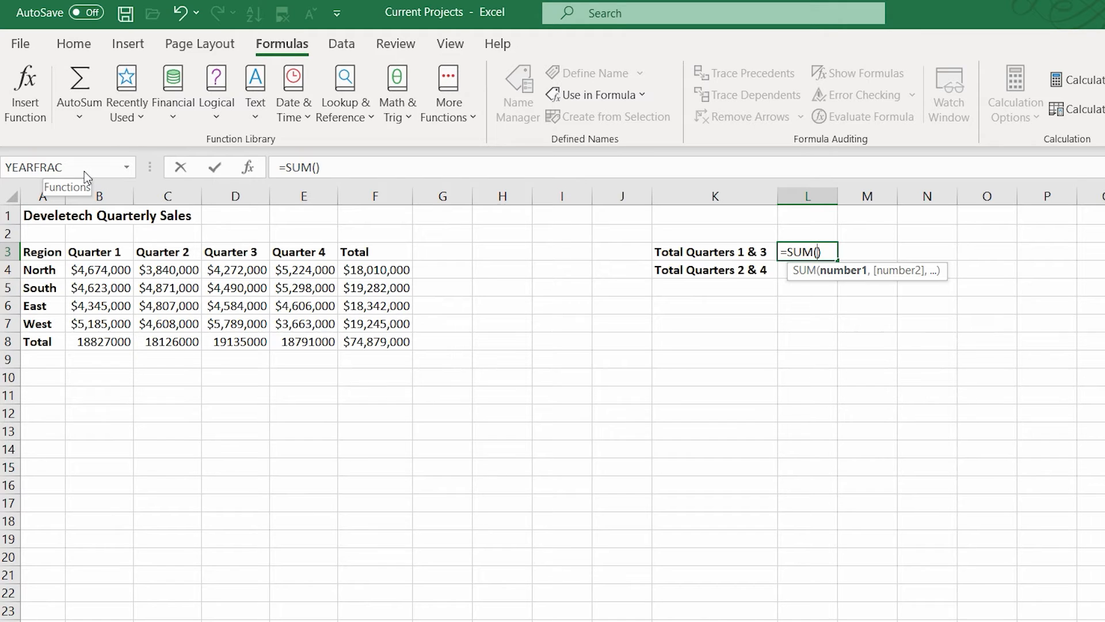
left_click(126, 167)
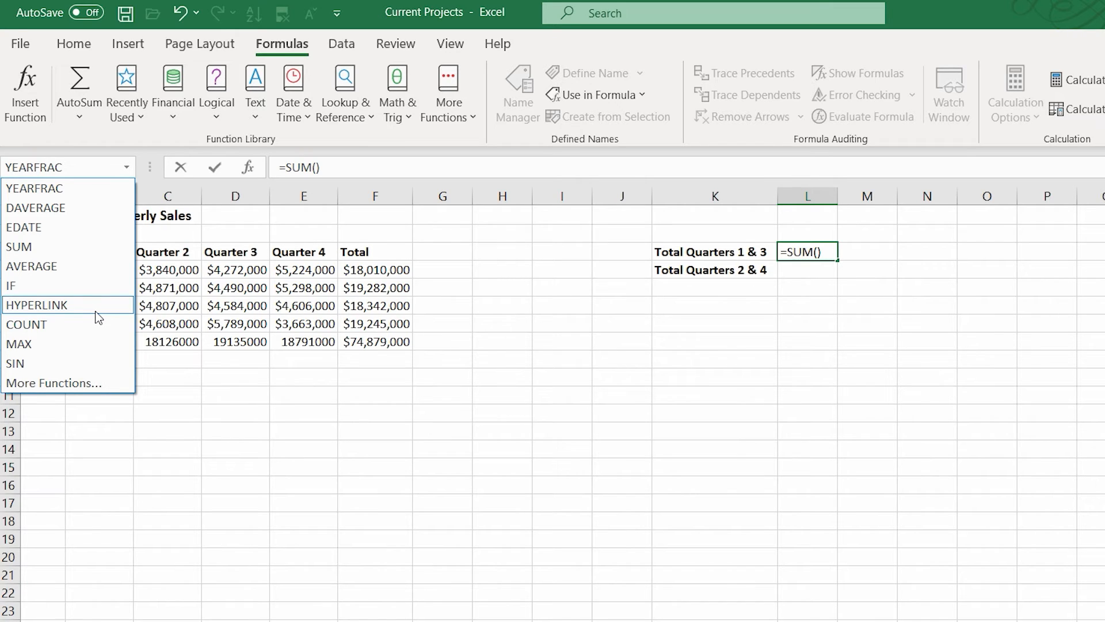
key("Escape")
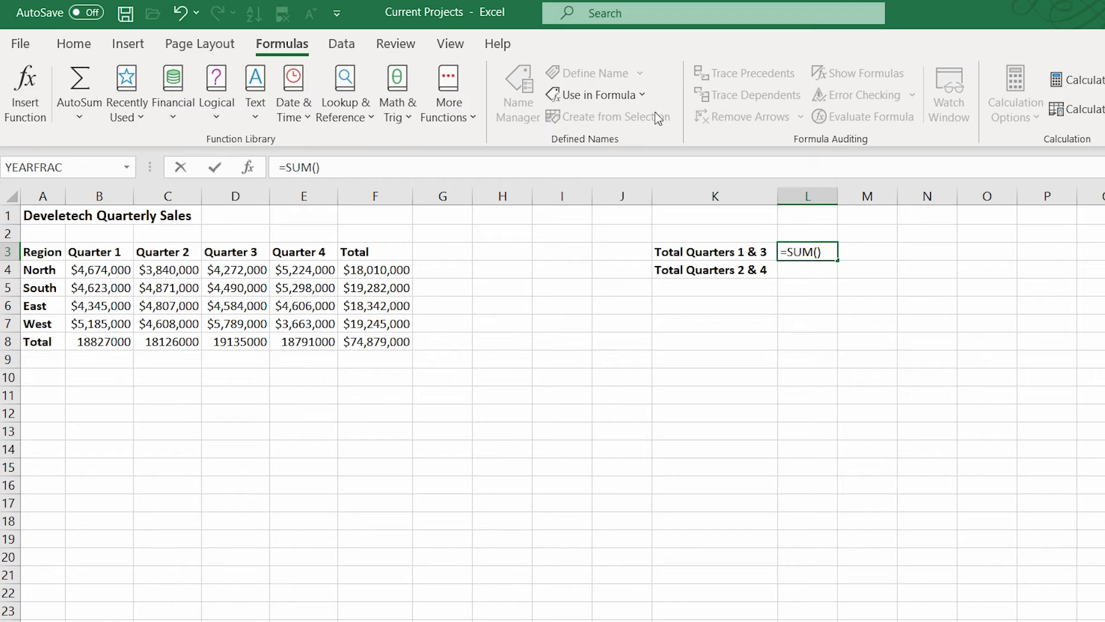
left_click(643, 95)
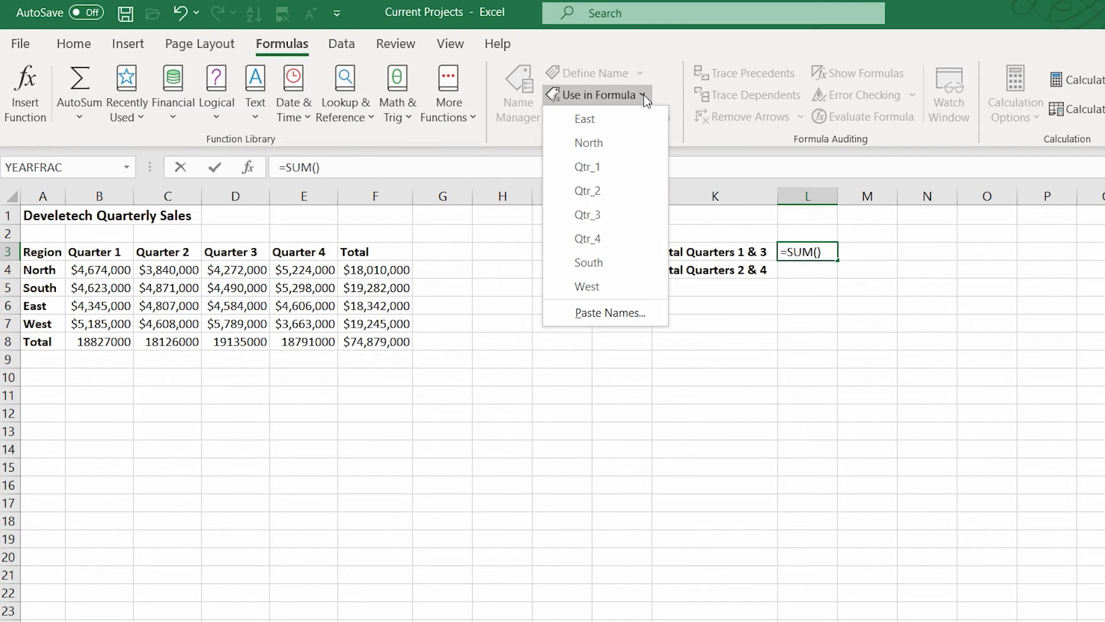
left_click(587, 167)
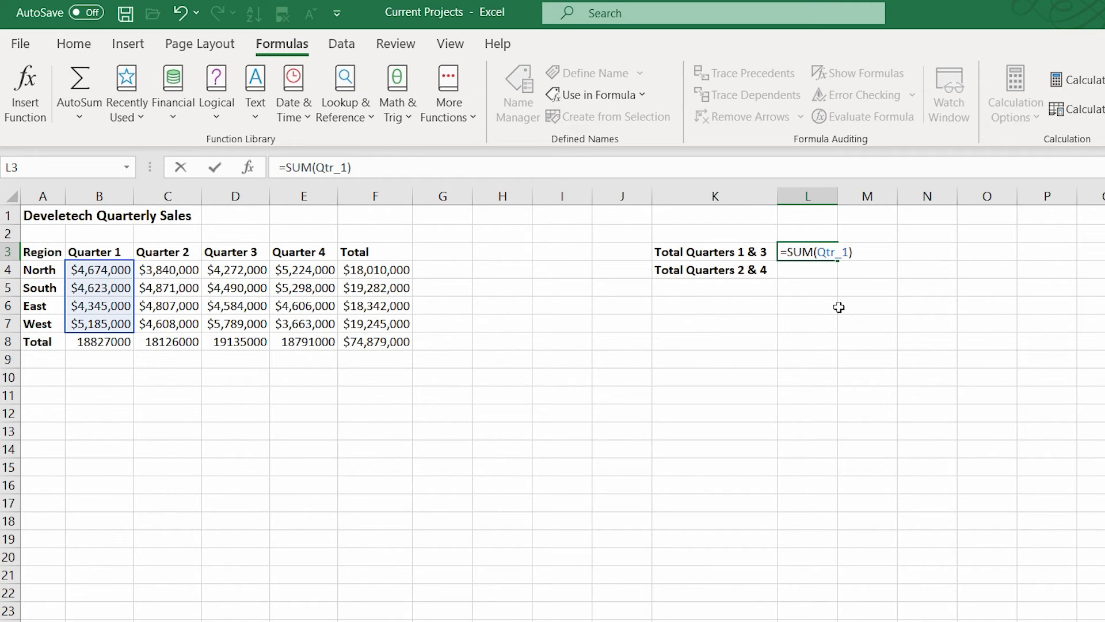
type(",")
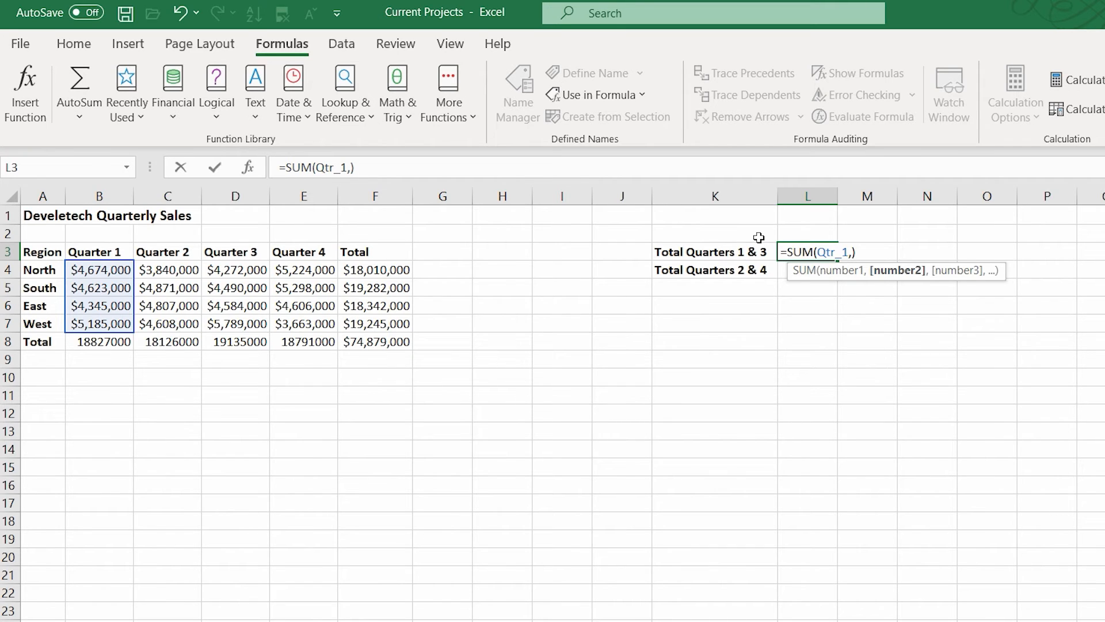
left_click(641, 96)
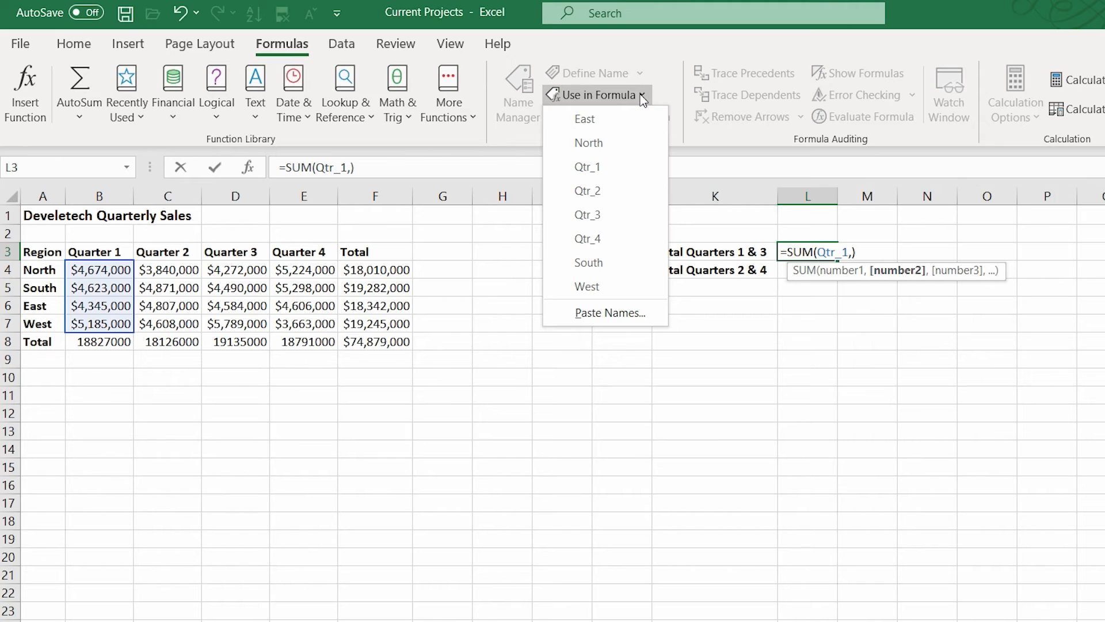
left_click(624, 215)
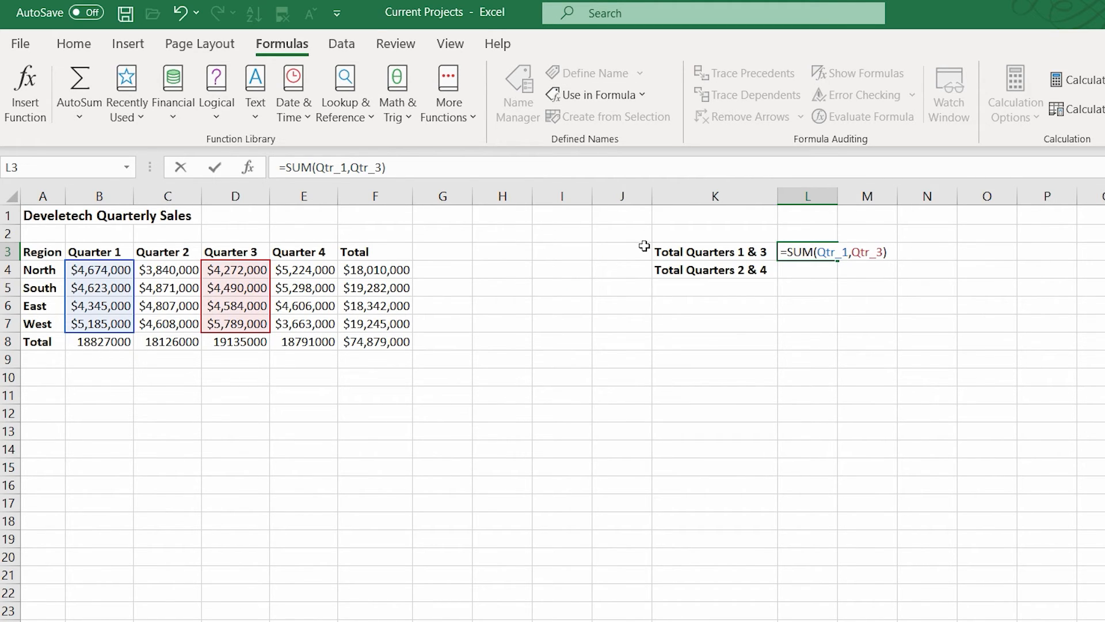
key("Return")
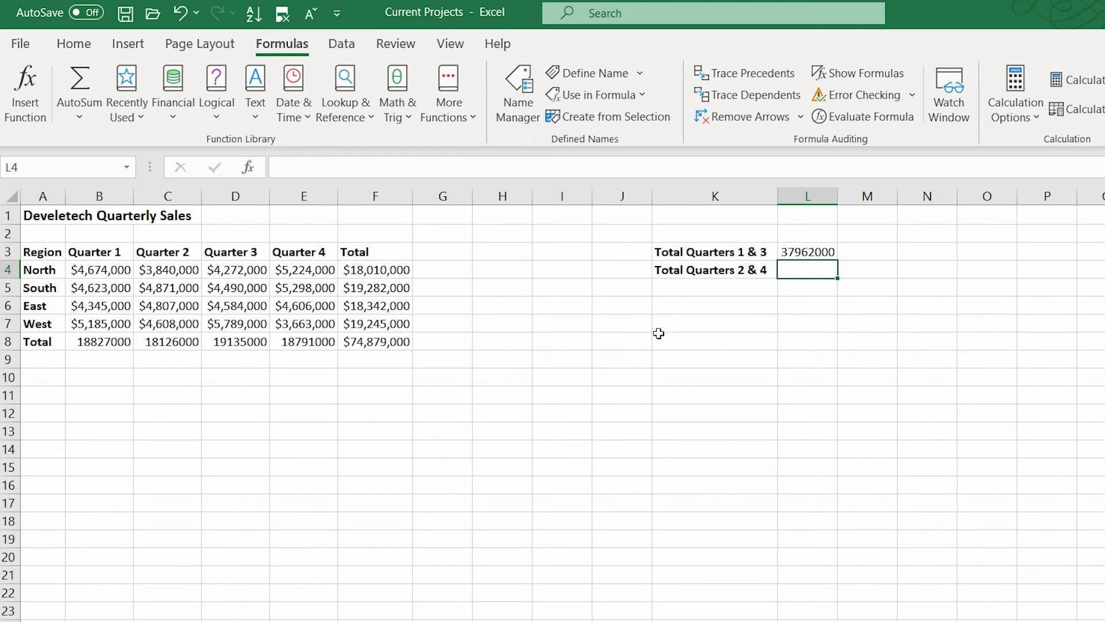
- Build a SUM formula in L4 adding Qtr_2 and Qtr_4 using the pasted name and name autocomplete
key("alt+equal")
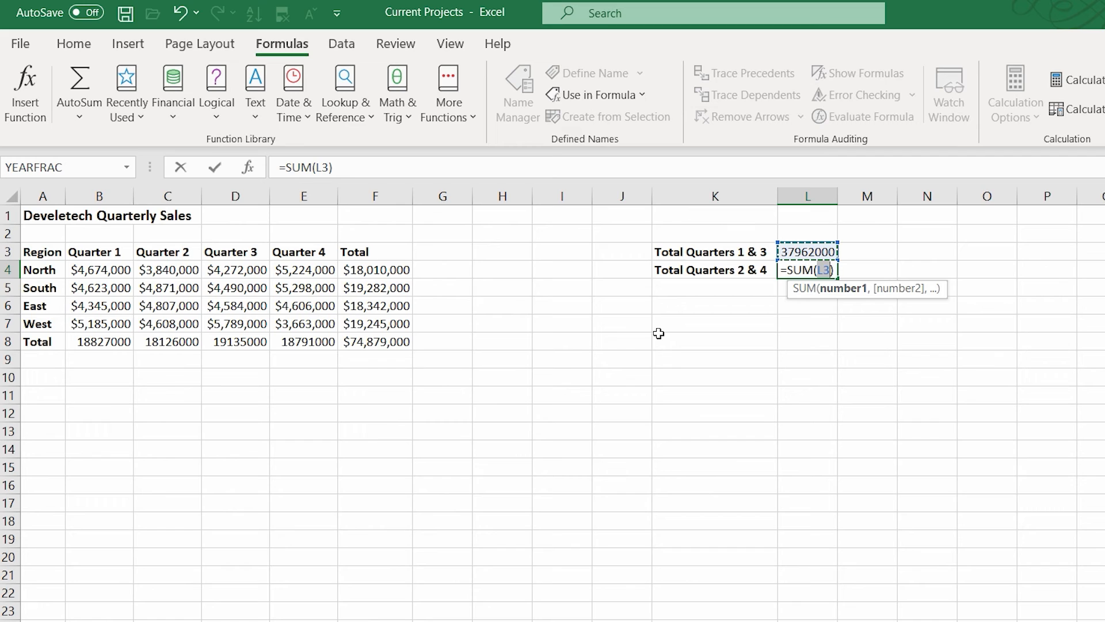
key("BackSpace")
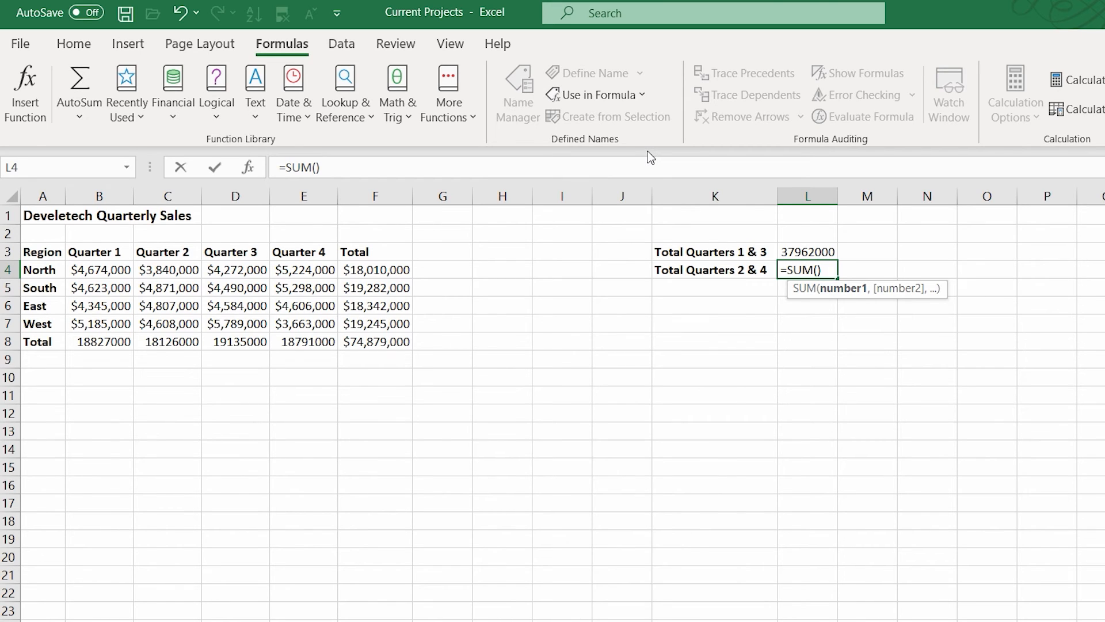
key("F3")
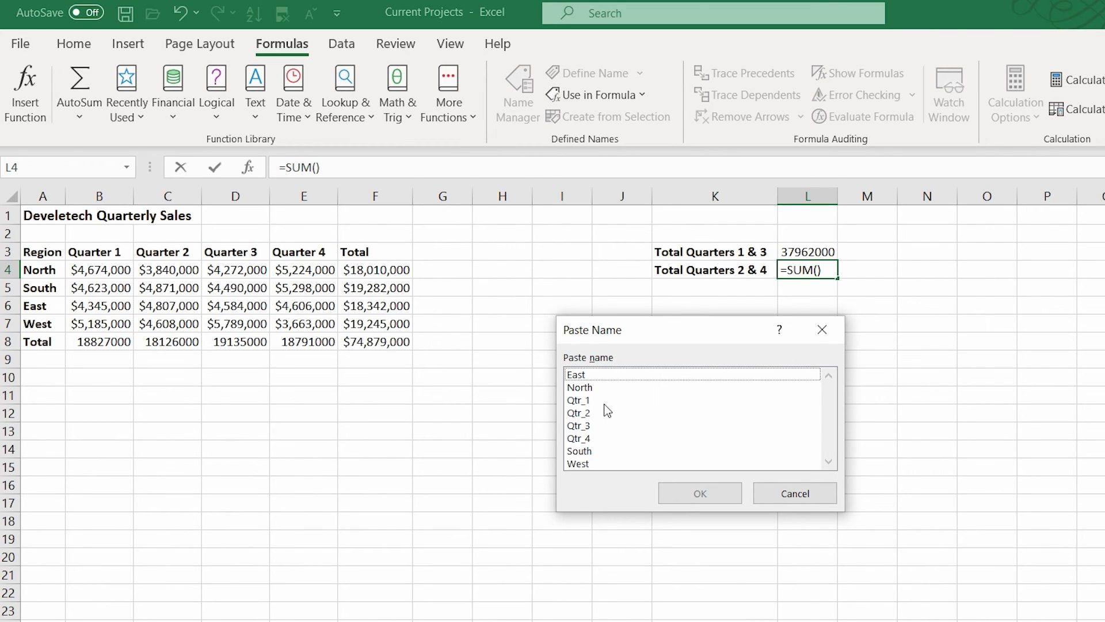
double_click(592, 415)
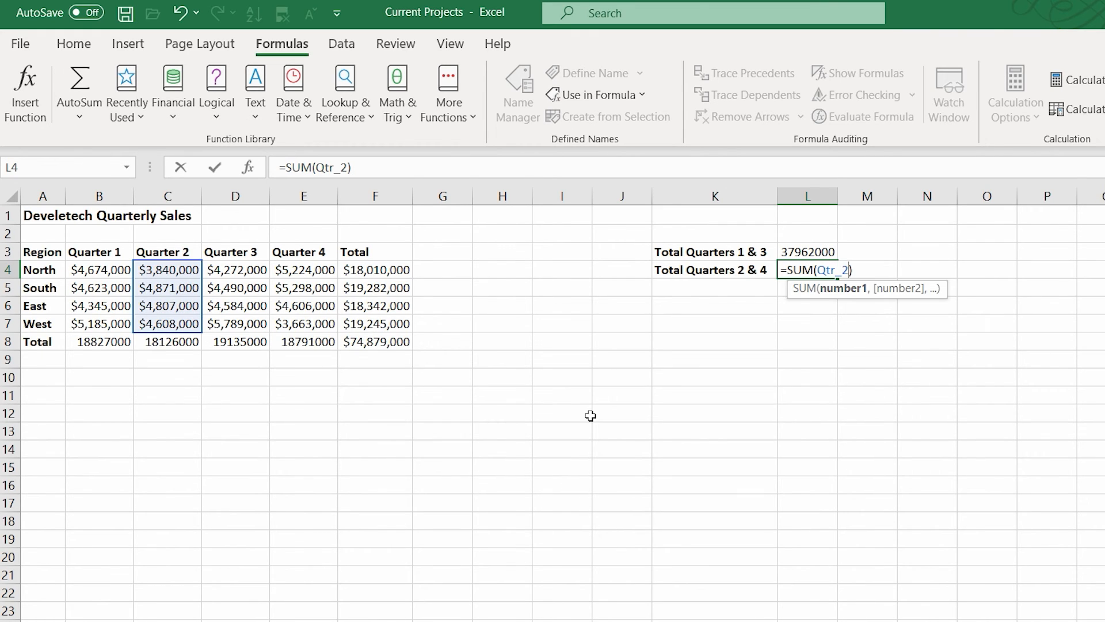
type(",")
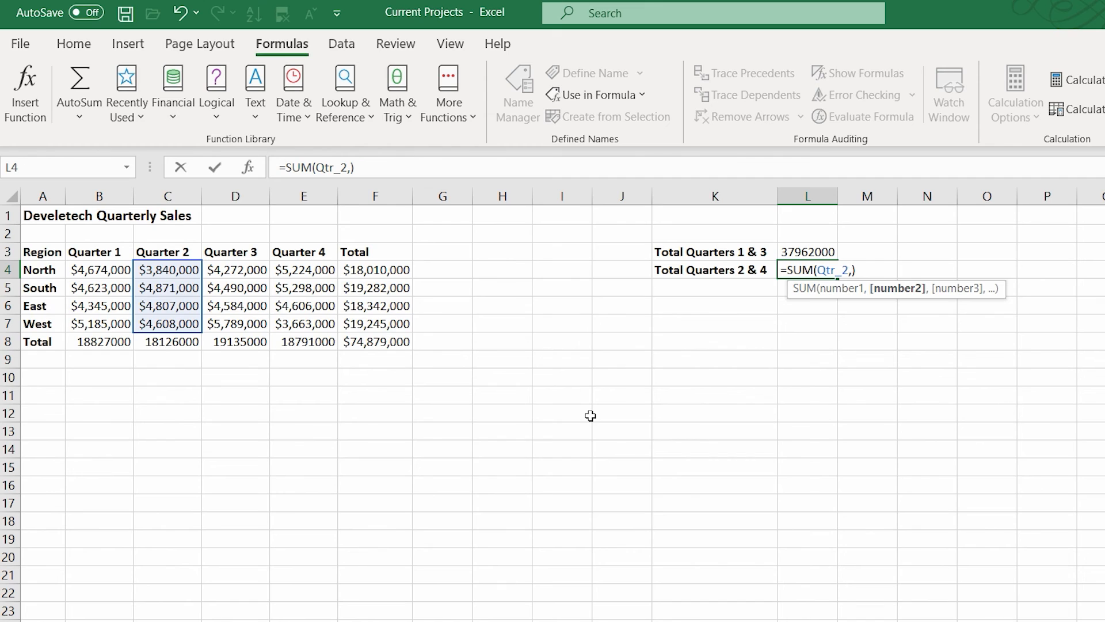
type("qt")
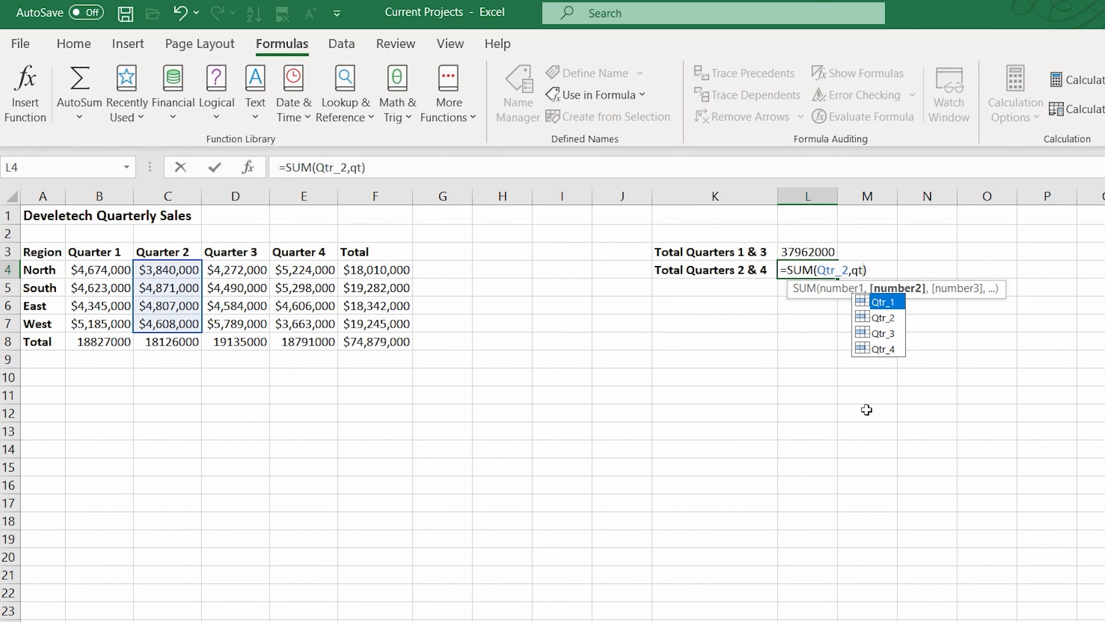
double_click(893, 352)
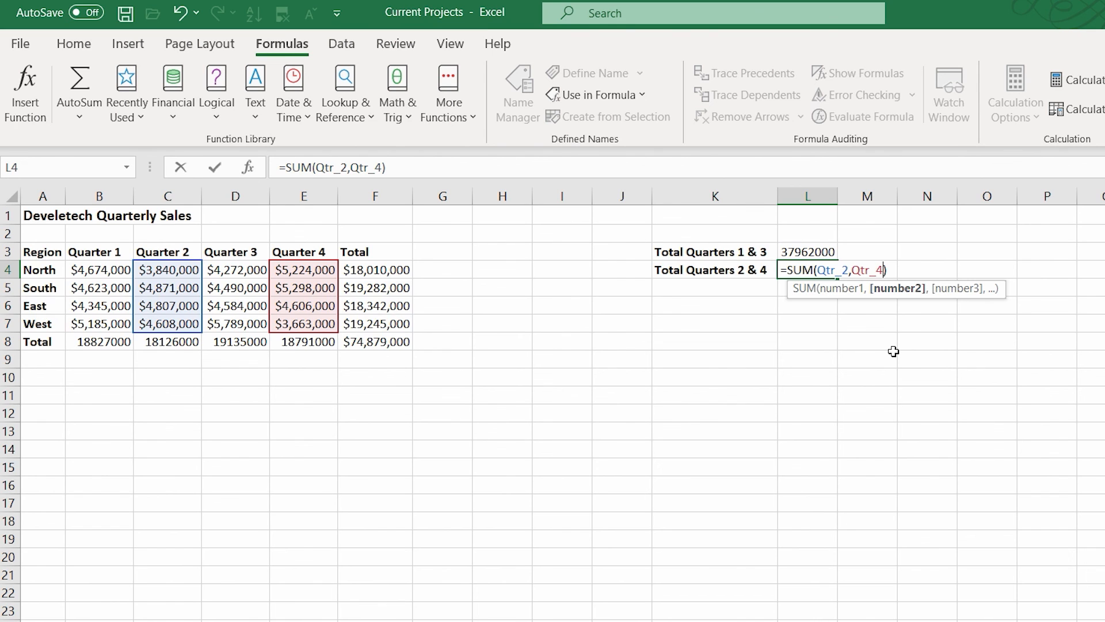
type(")")
key("Return")
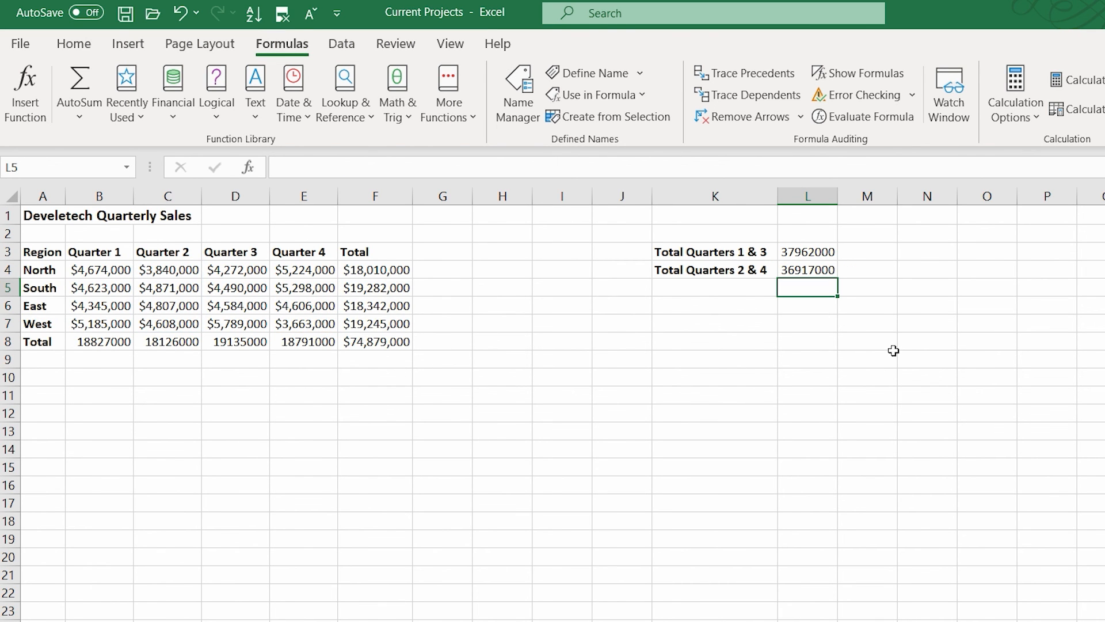